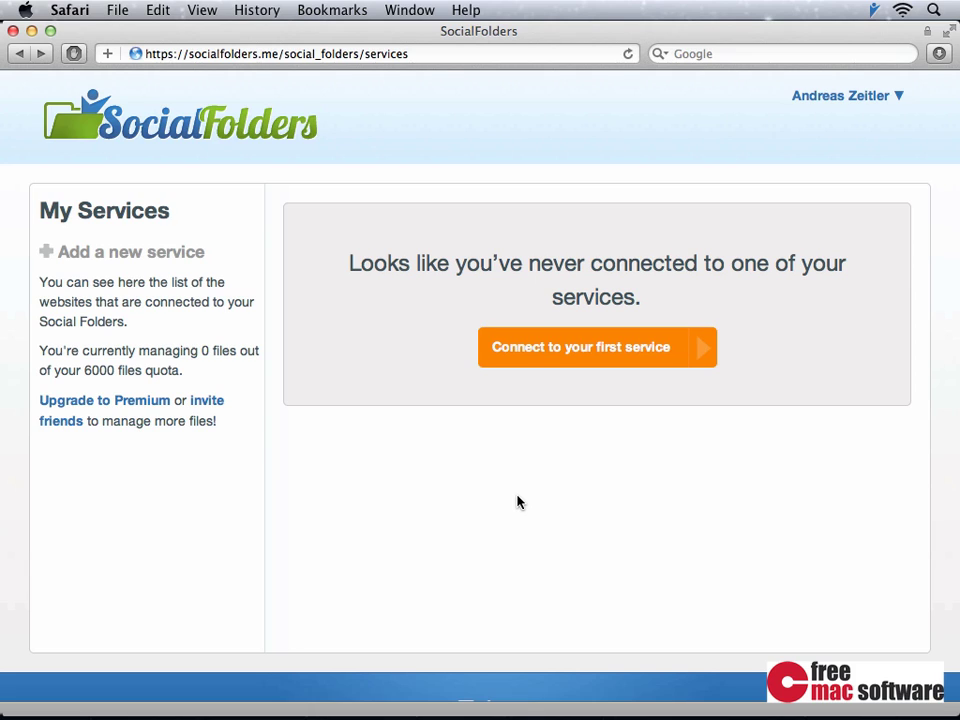
# Step: Browse the connectable websites and start connecting Google Docs as the first service
pyautogui.click(565, 362)
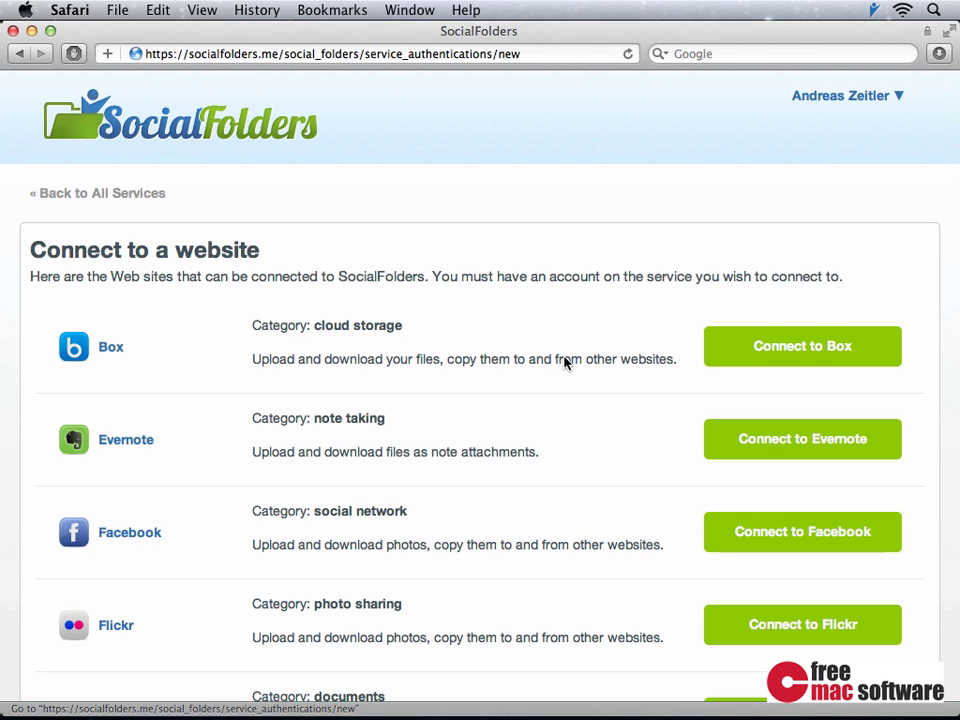
pyautogui.scroll(-5, 565, 362)
pyautogui.scroll(-2, 565, 362)
pyautogui.scroll(-5, 565, 362)
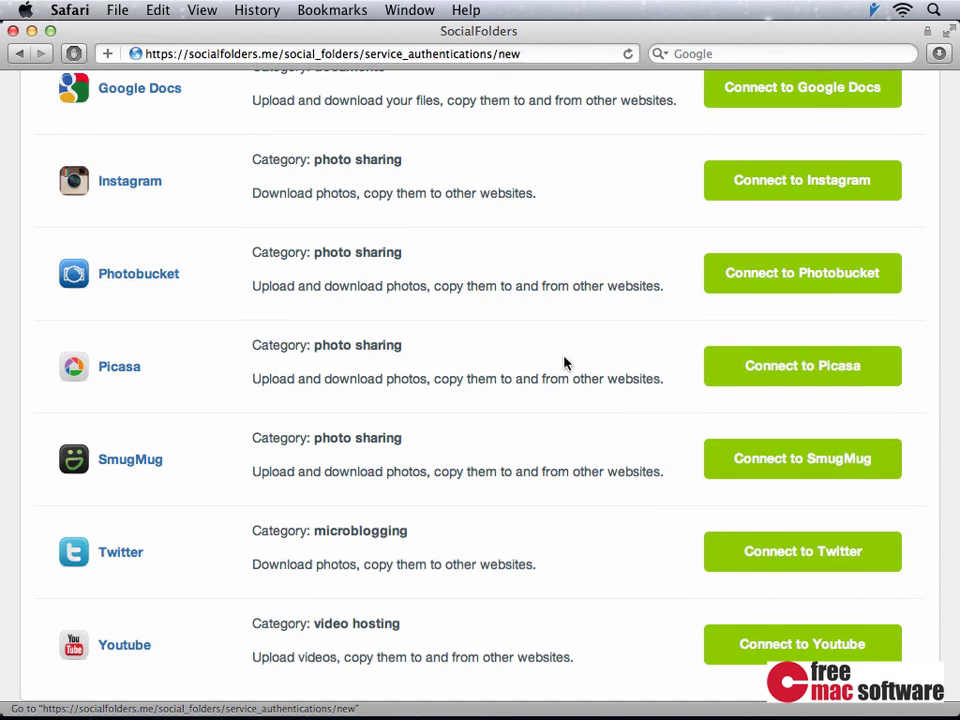
pyautogui.scroll(2, 565, 362)
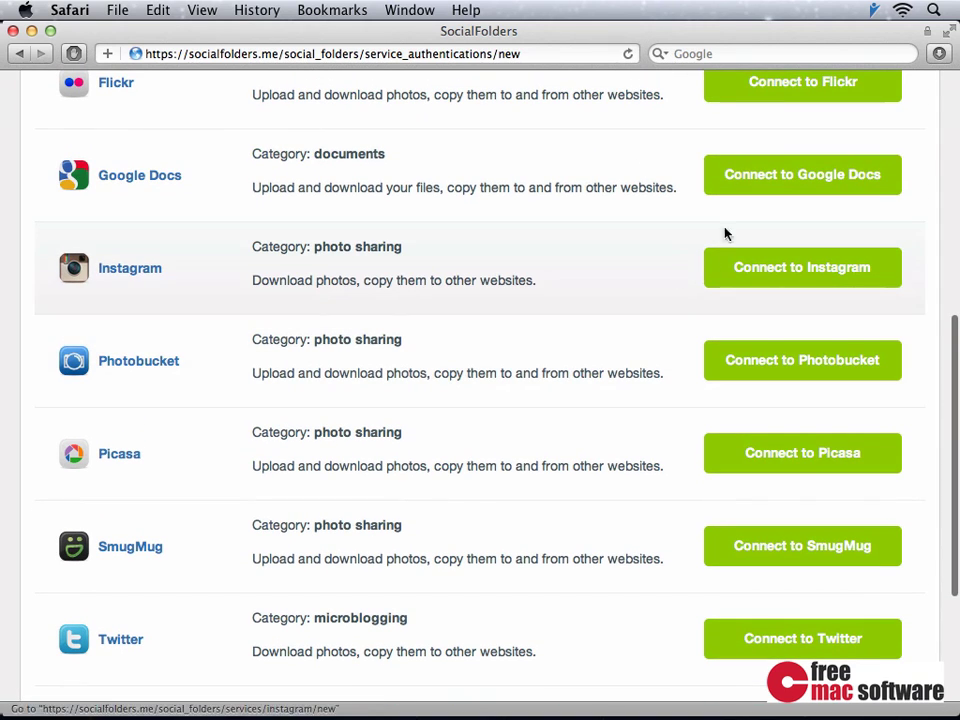
pyautogui.click(754, 184)
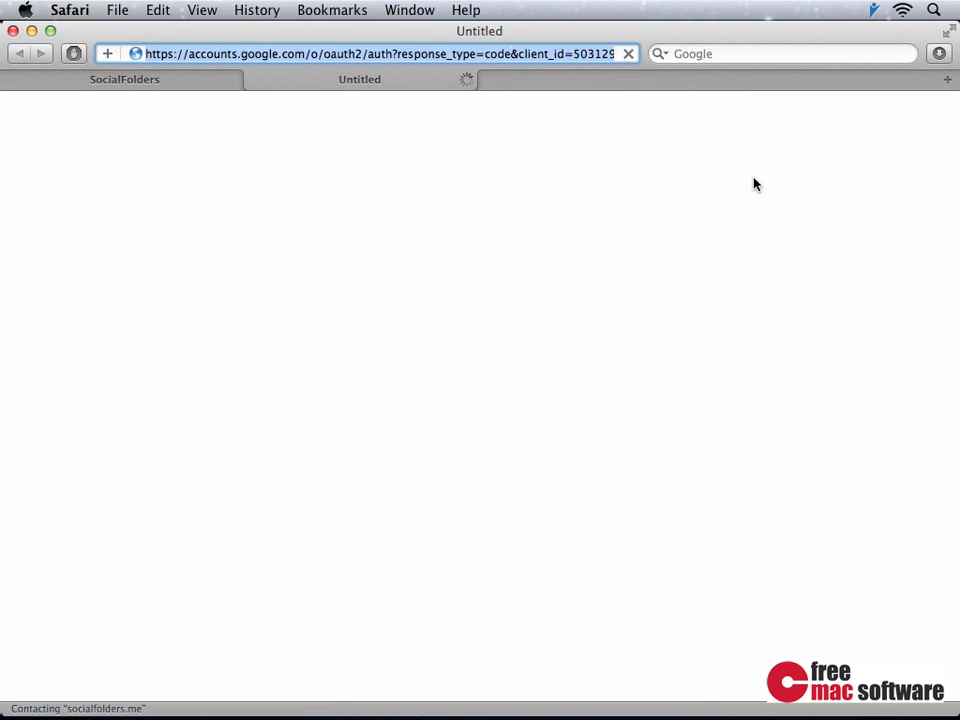
# Step: Authorize SocialFolders by signing in with the Google account's e-mail and password, and start downloading all Google Docs files
pyautogui.write('addi****@gmail.com')
pyautogui.press('Tab')
pyautogui.write('********')
pyautogui.press('Return')
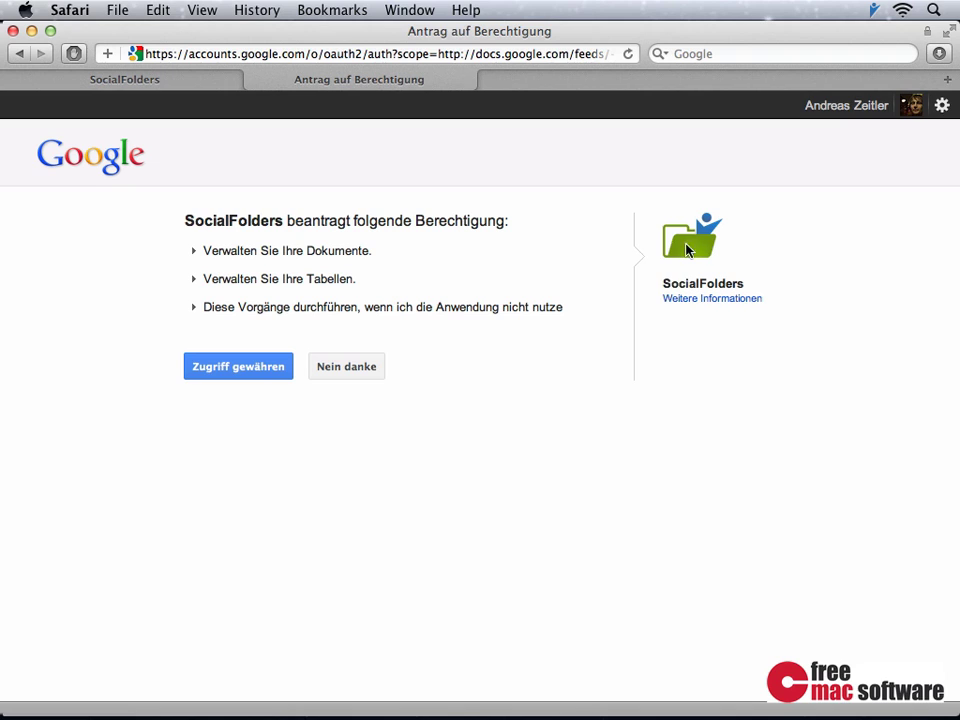
pyautogui.click(279, 377)
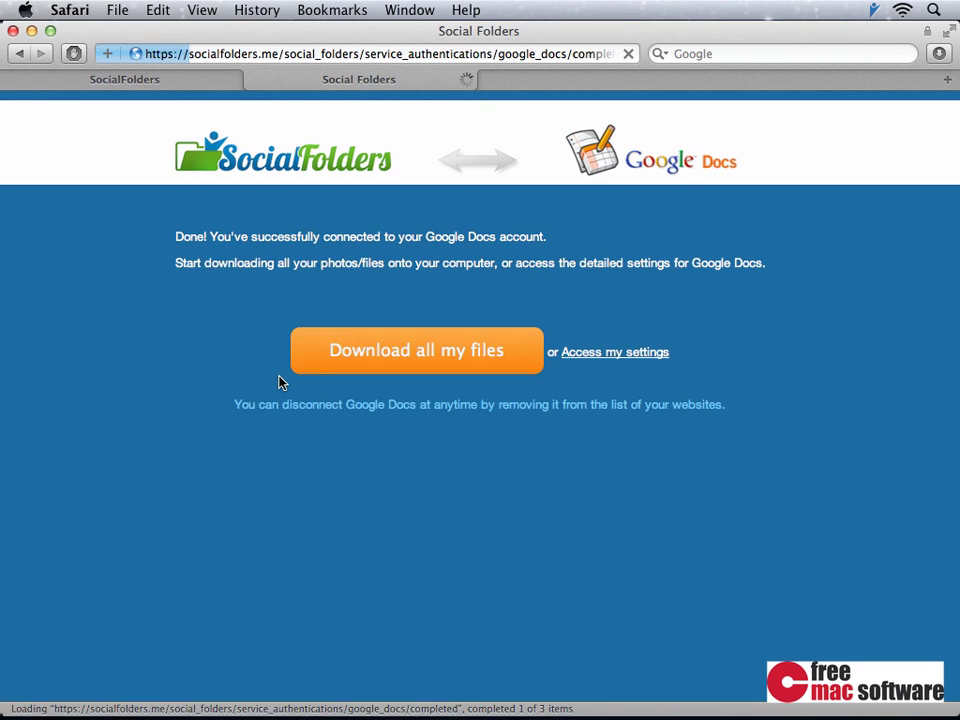
pyautogui.click(372, 354)
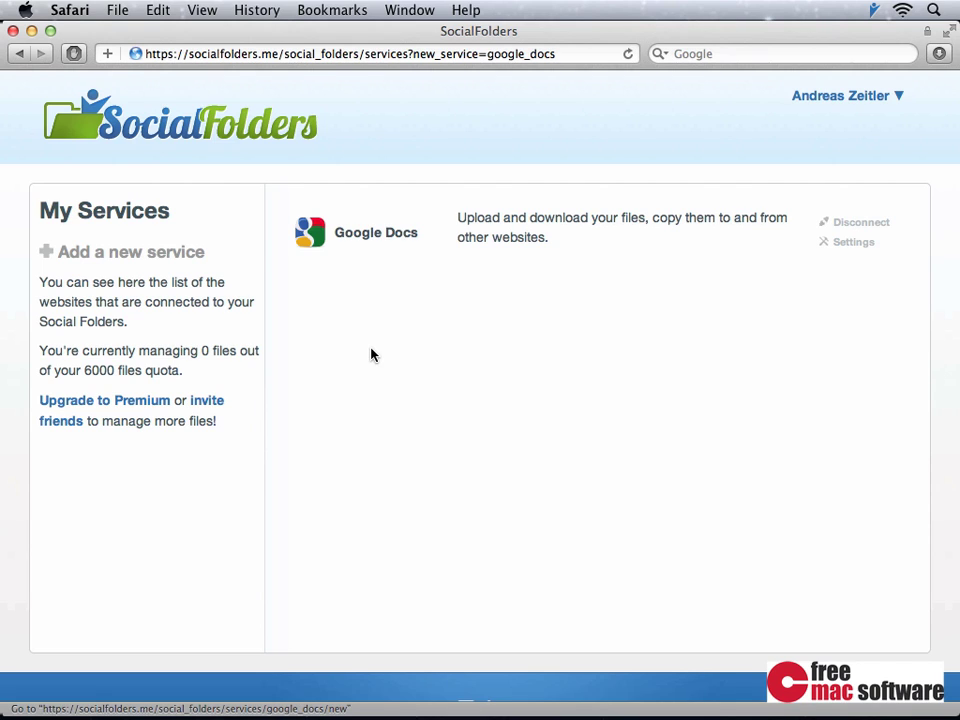
# Step: Open the local SocialFolders folder, and close the Example Document.doc window in OpenOffice Writer
pyautogui.click(874, 10)
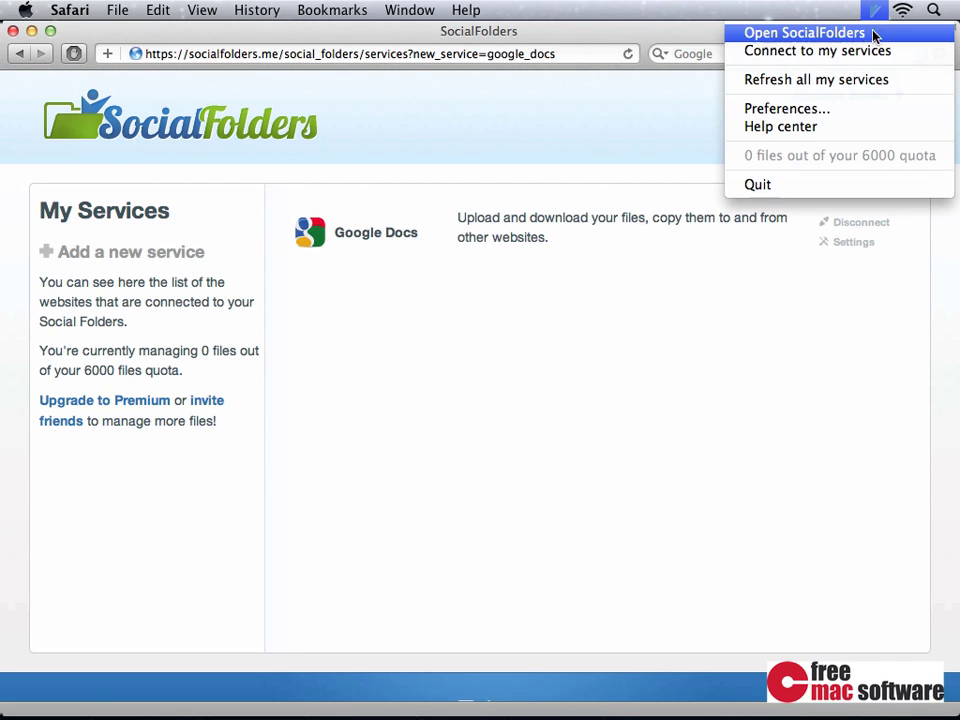
pyautogui.click(870, 38)
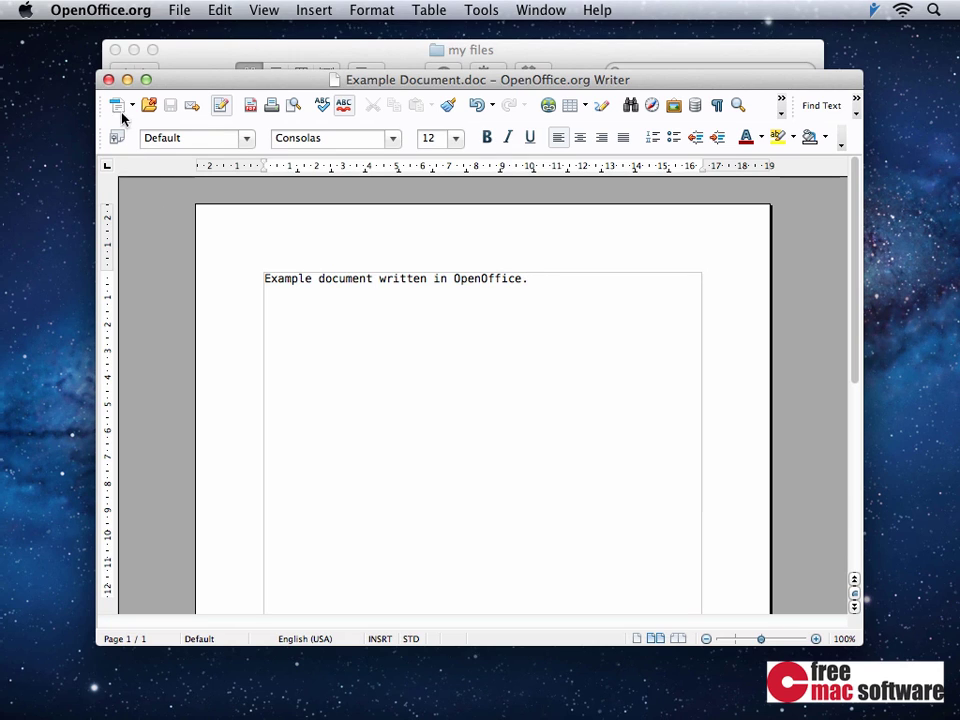
pyautogui.click(108, 79)
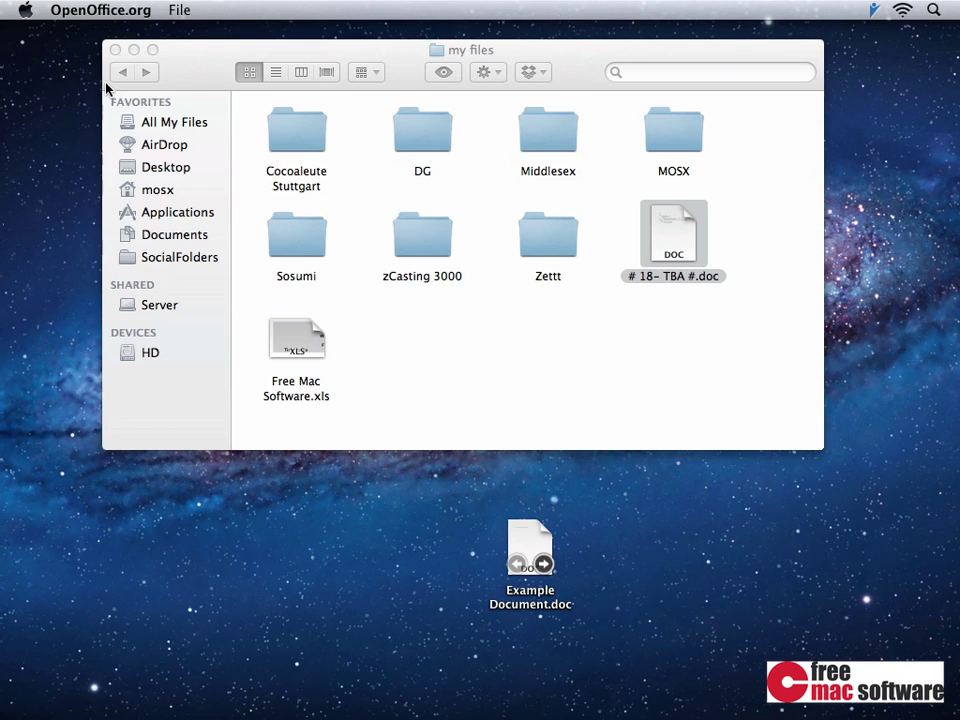
# Step: Create a folder named "Example Project" in the my files folder and move Example Document.doc from the desktop into it
pyautogui.click(465, 385)
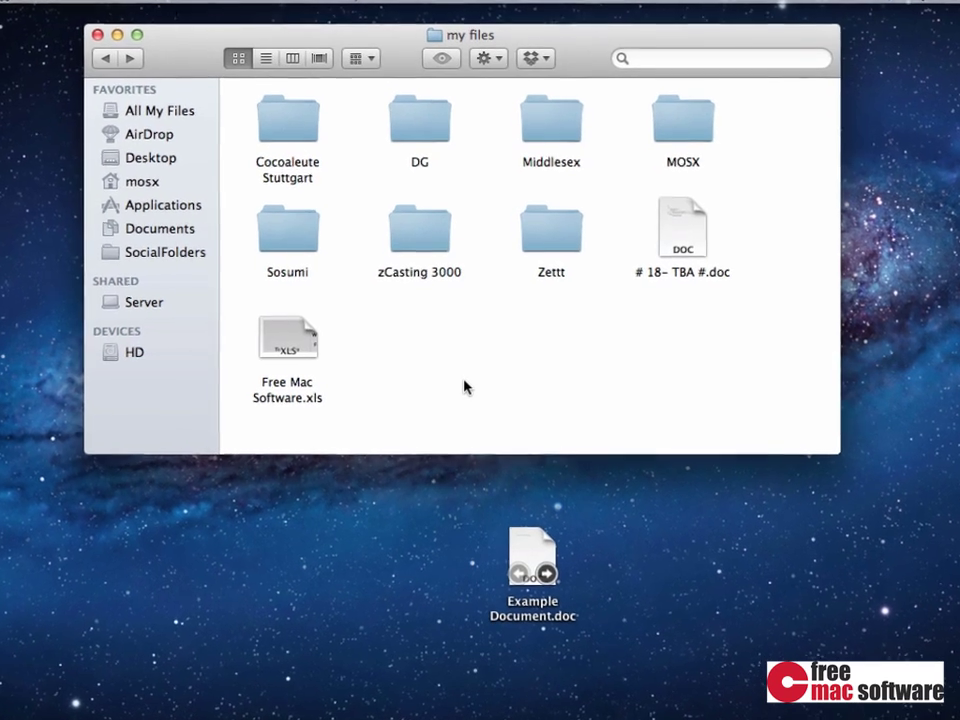
pyautogui.press('super+shift+n')
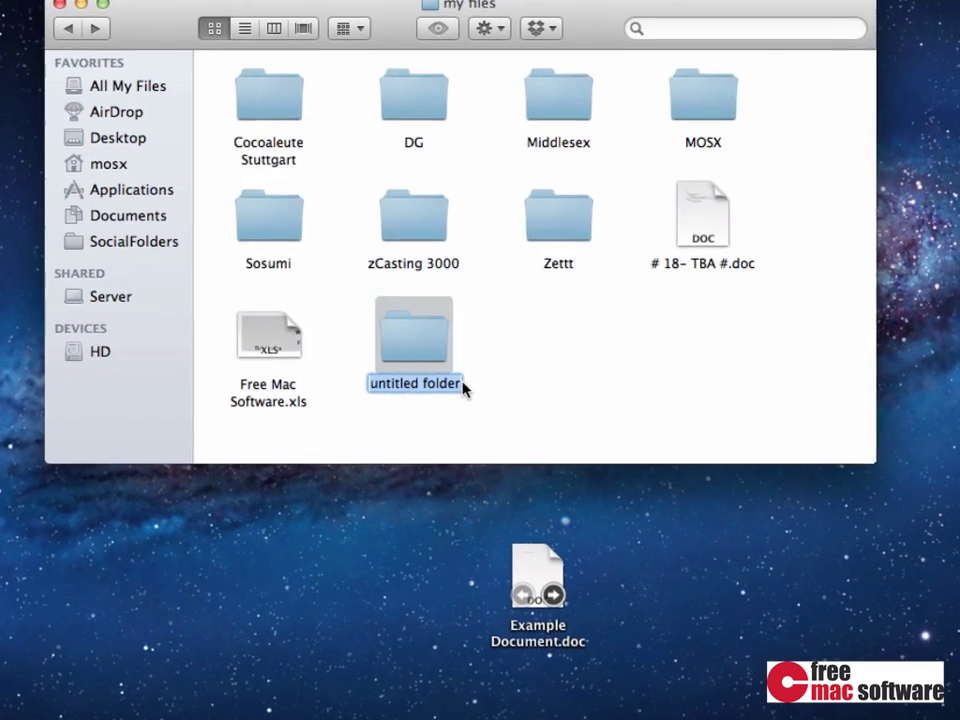
pyautogui.write('E')
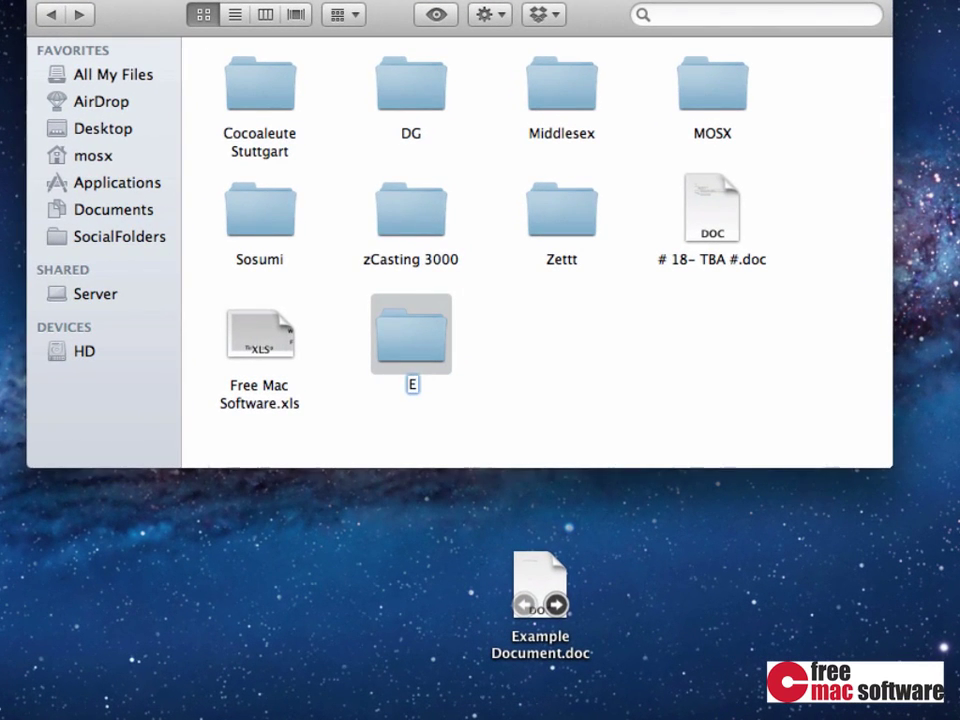
pyautogui.write('xample Project')
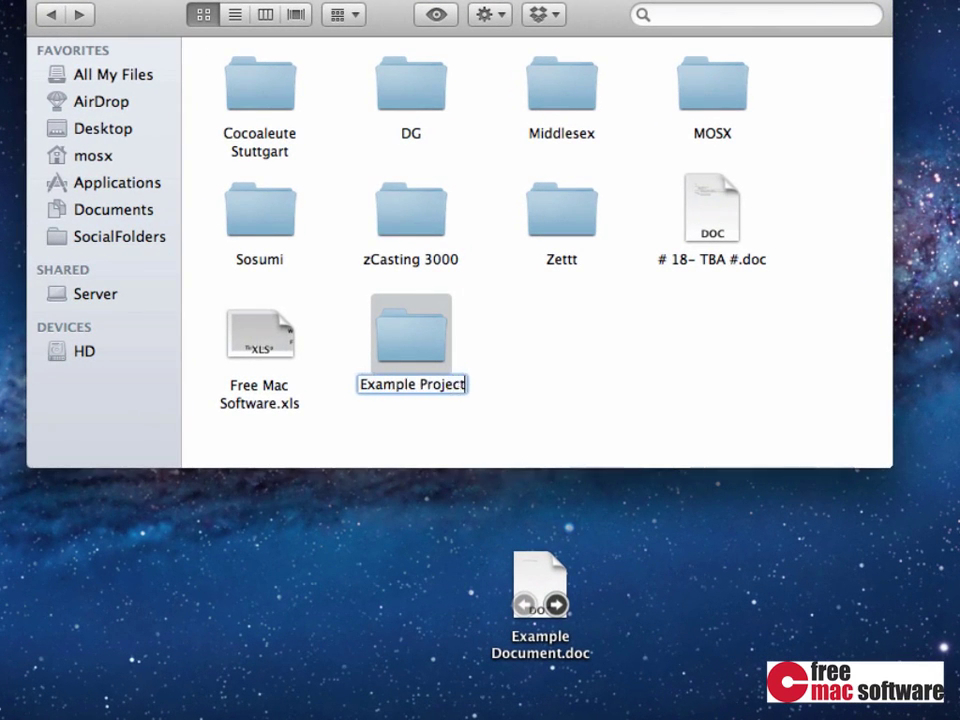
pyautogui.press('Return')
pyautogui.moveTo(527, 560); pyautogui.dragTo(416, 334)
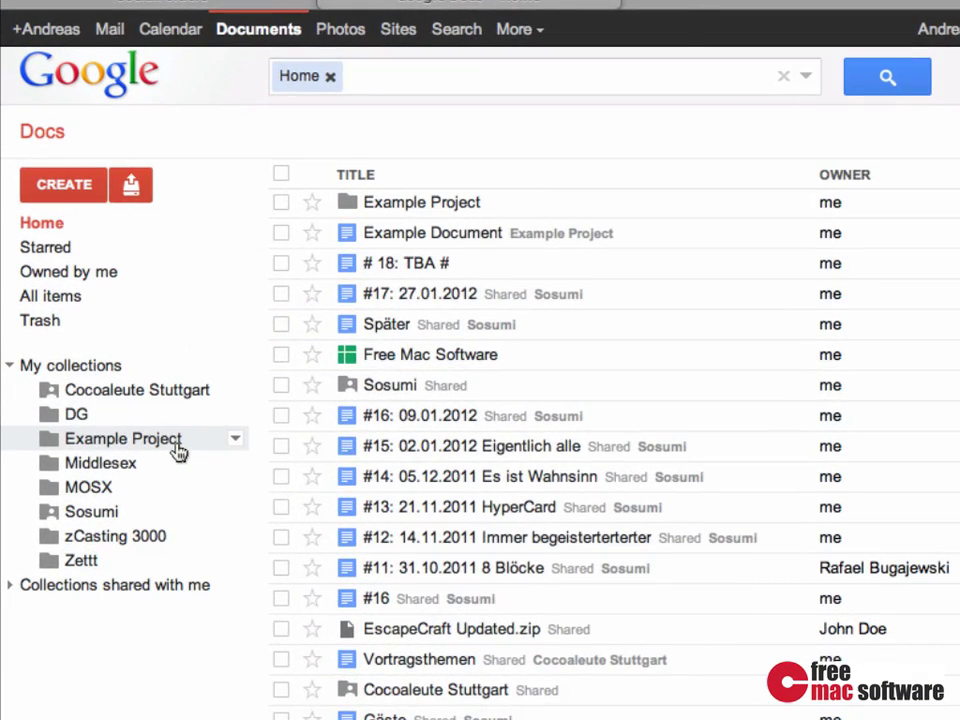
# Step: Open Example Document from the Example Project collection in Google Docs
pyautogui.click(177, 450)
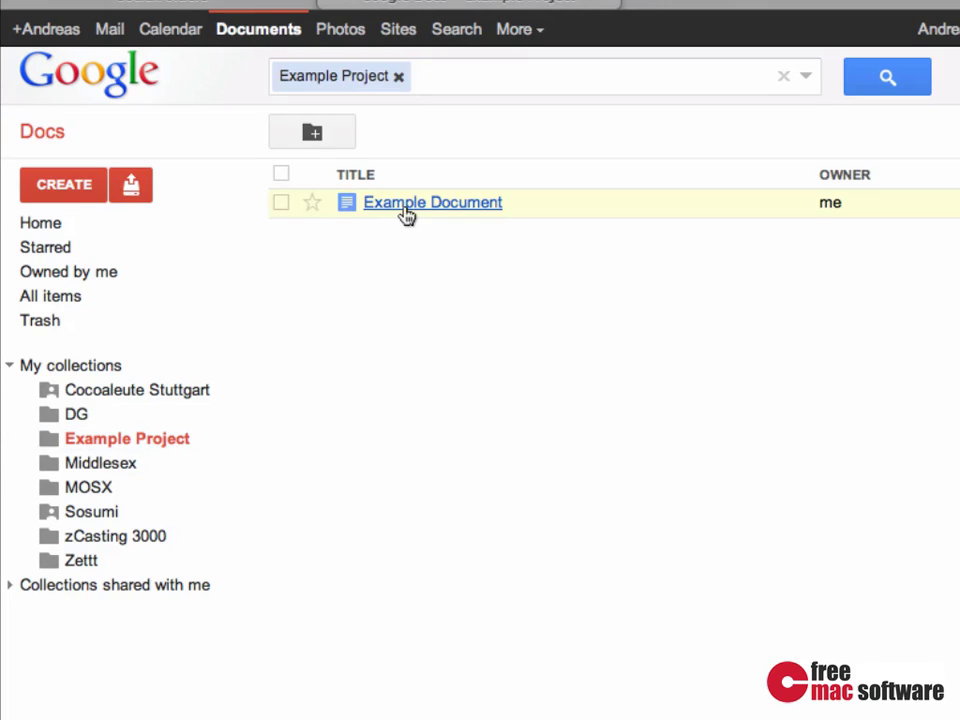
pyautogui.click(405, 205)
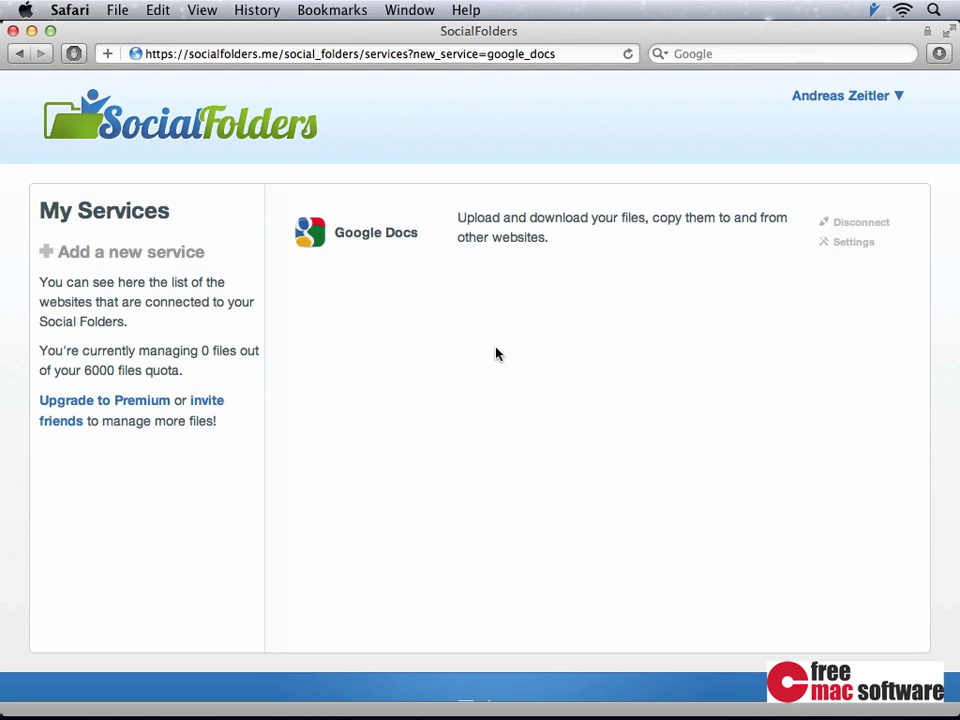
# Step: Add Instagram as a service by logging in with the account's username and password, and start downloading all photos
pyautogui.click(187, 259)
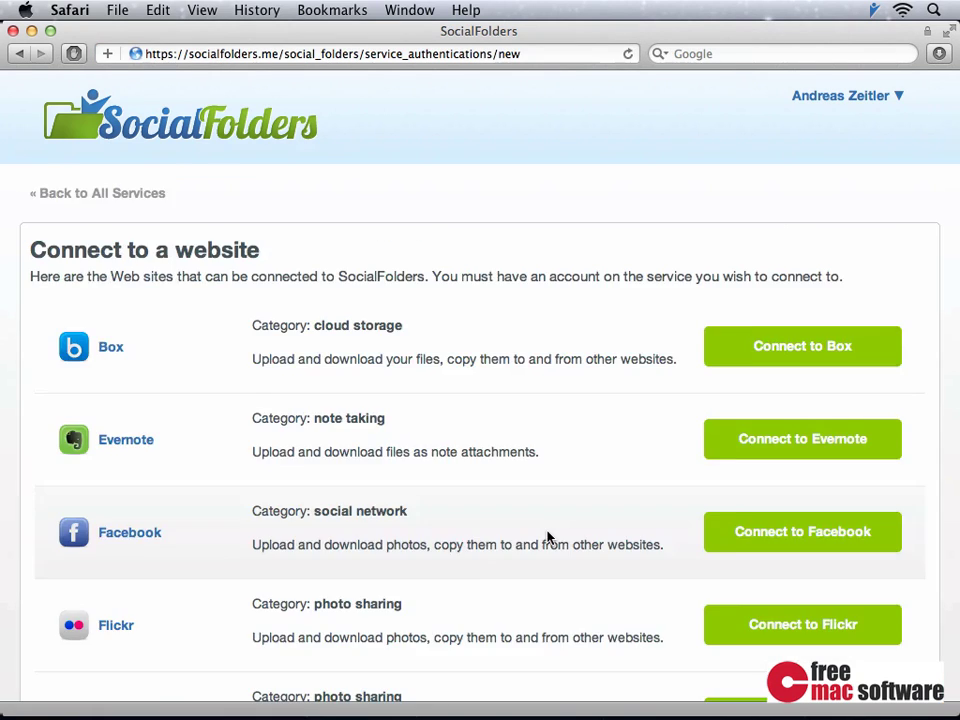
pyautogui.scroll(-5, 549, 538)
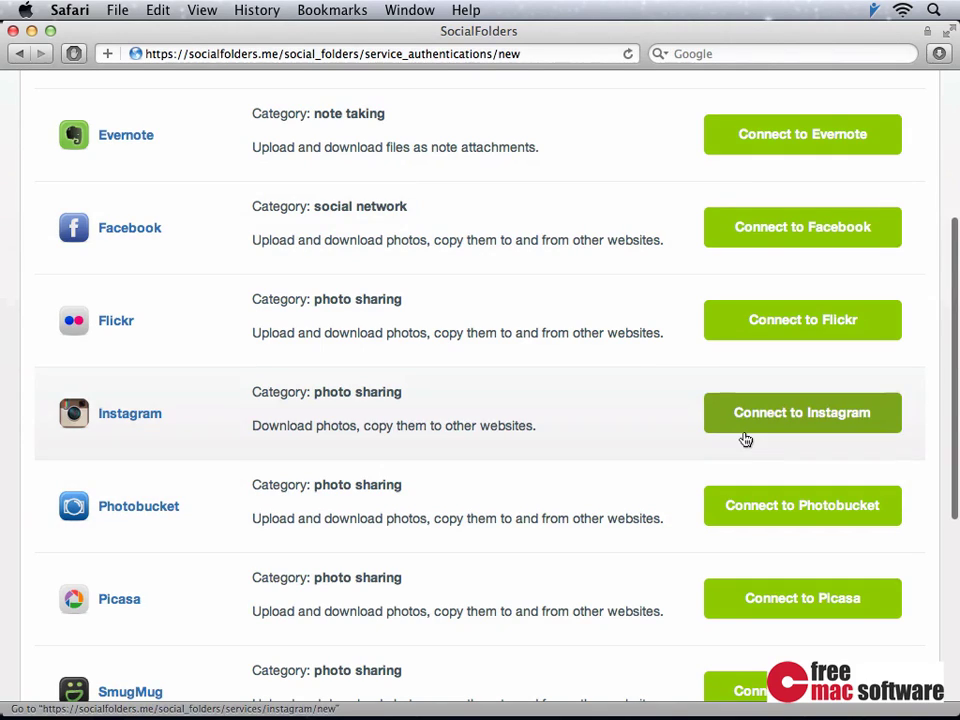
pyautogui.click(744, 436)
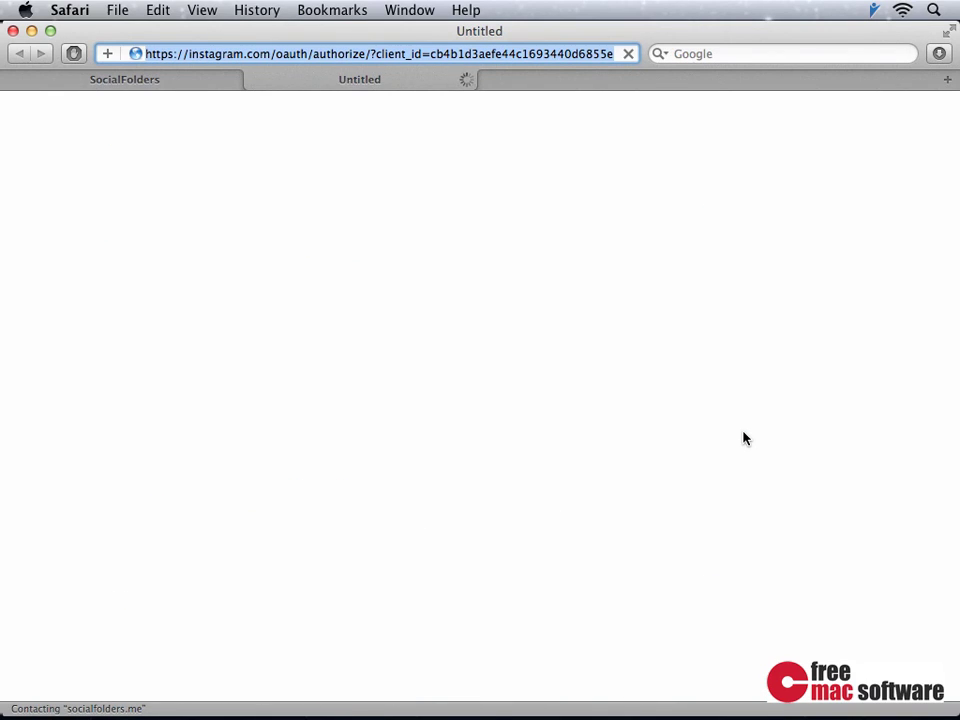
pyautogui.click(555, 192)
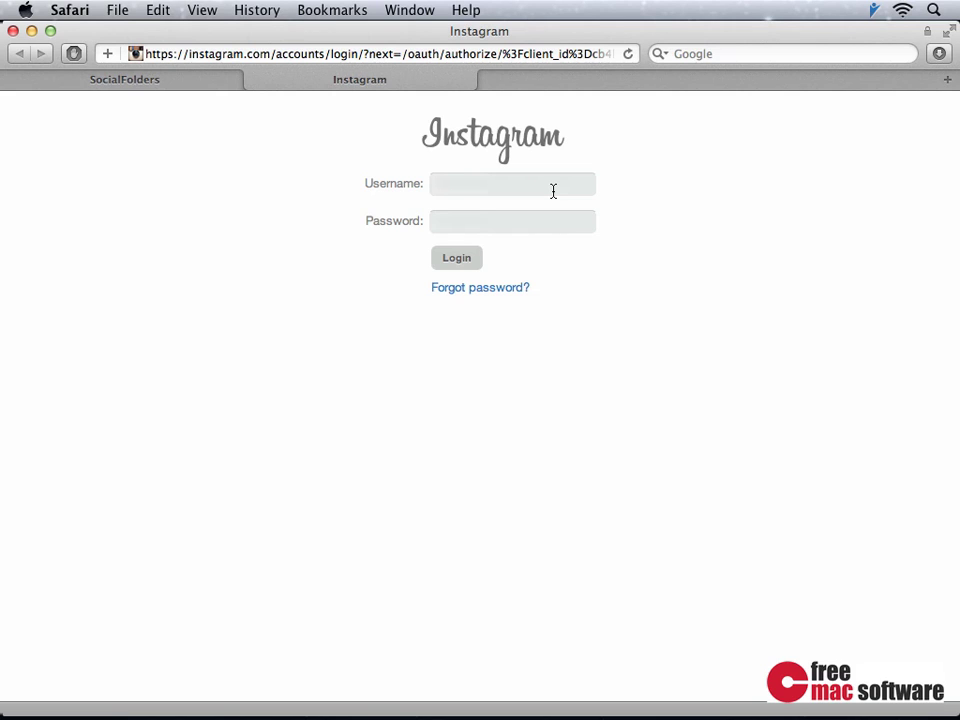
pyautogui.press('Tab')
pyautogui.press('Return')
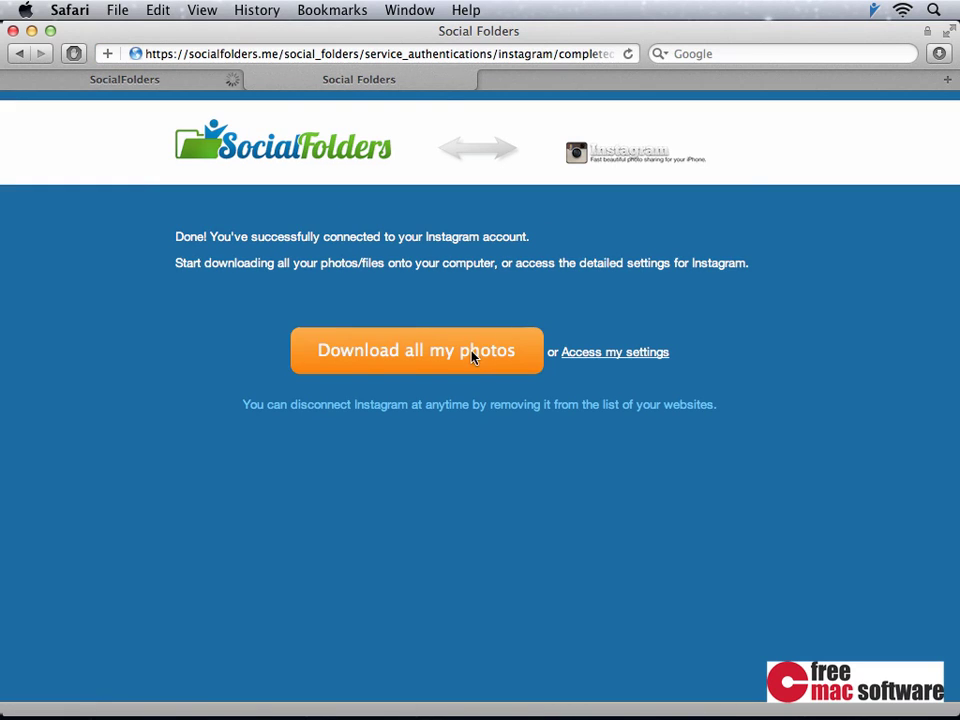
pyautogui.click(472, 356)
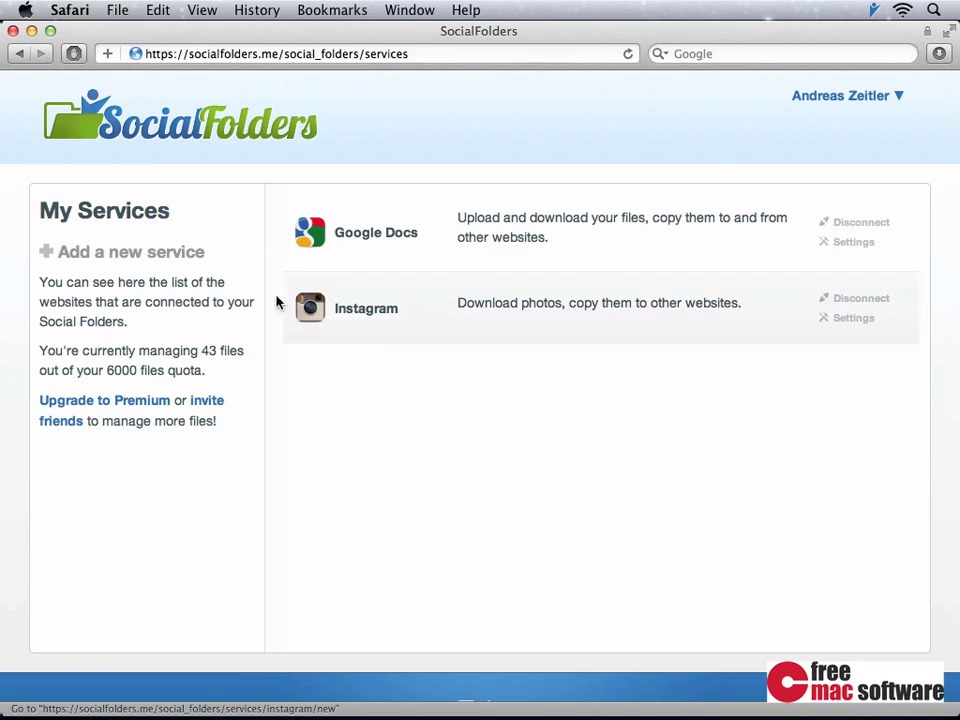
# Step: Add Youtube as a new service in SocialFolders and authorize the connection
pyautogui.click(192, 258)
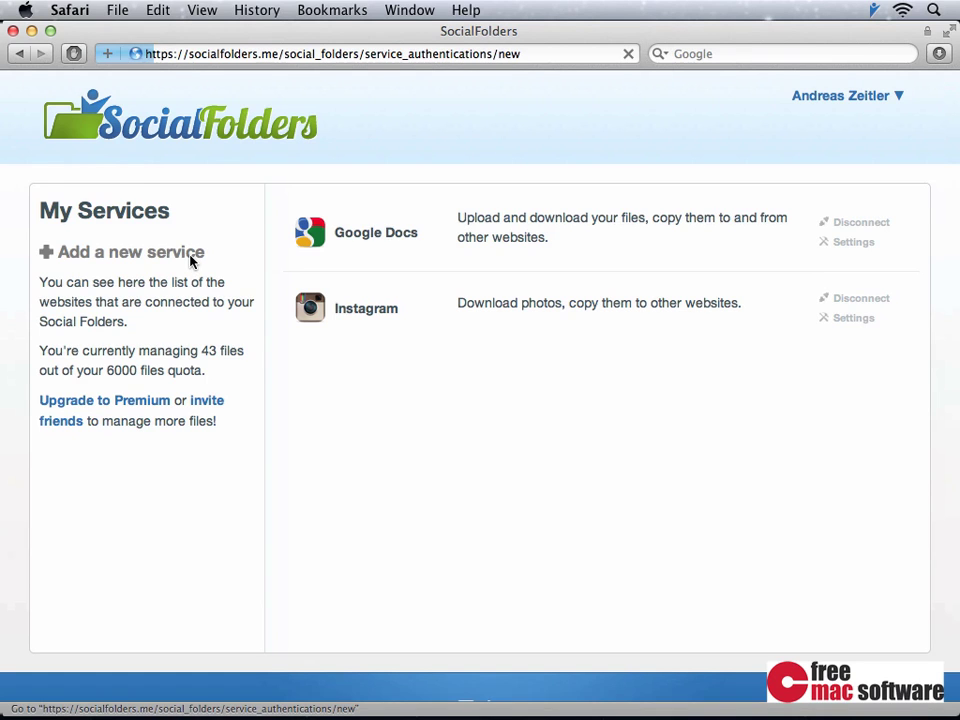
pyautogui.scroll(-10, 450, 330)
pyautogui.scroll(-2, 450, 347)
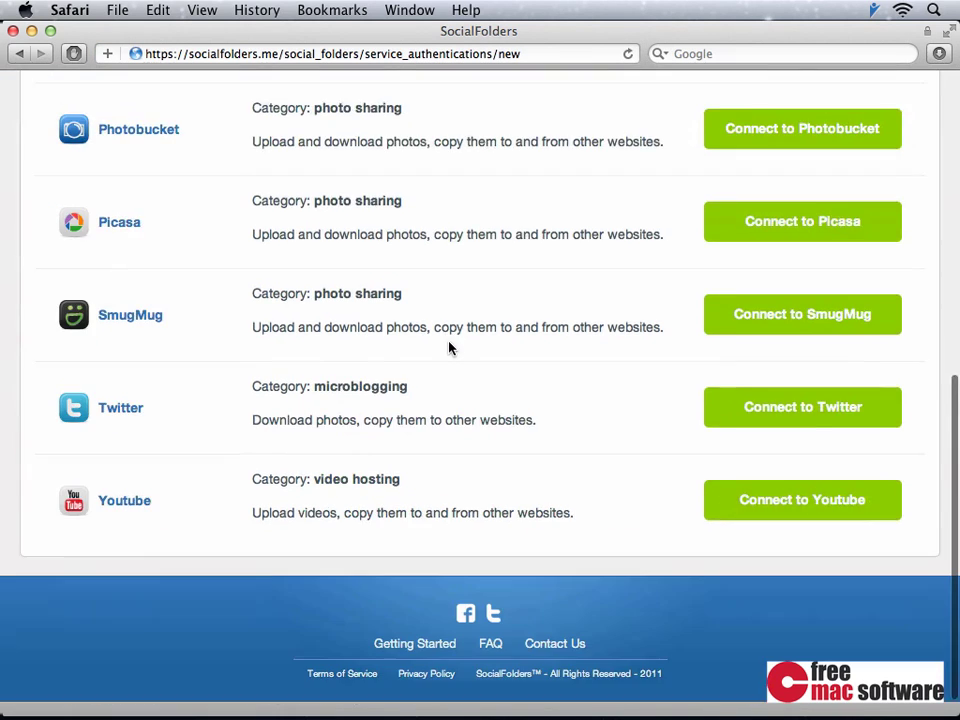
pyautogui.click(790, 495)
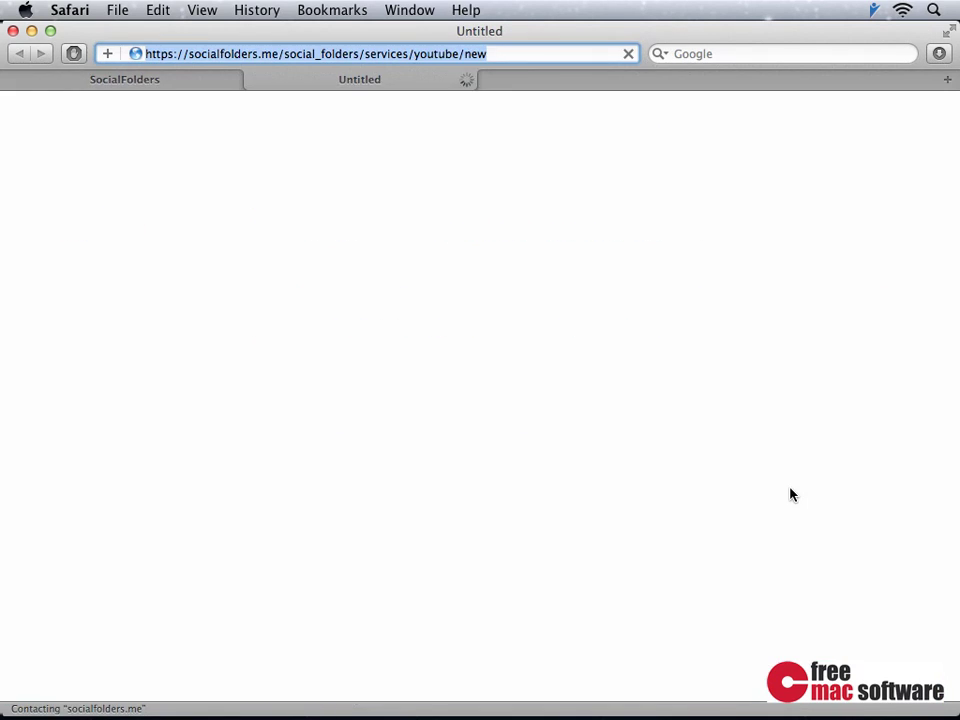
pyautogui.click(257, 341)
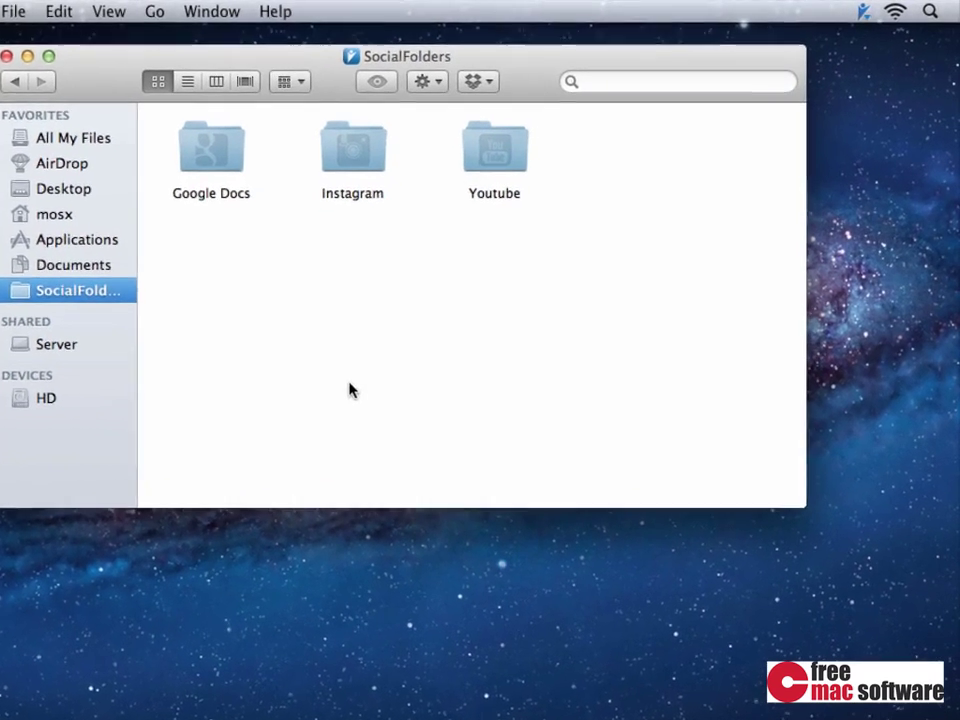
# Step: Move the "Having a good time" movie from the desktop into the uploads folder inside the local Youtube folder
pyautogui.click(863, 12)
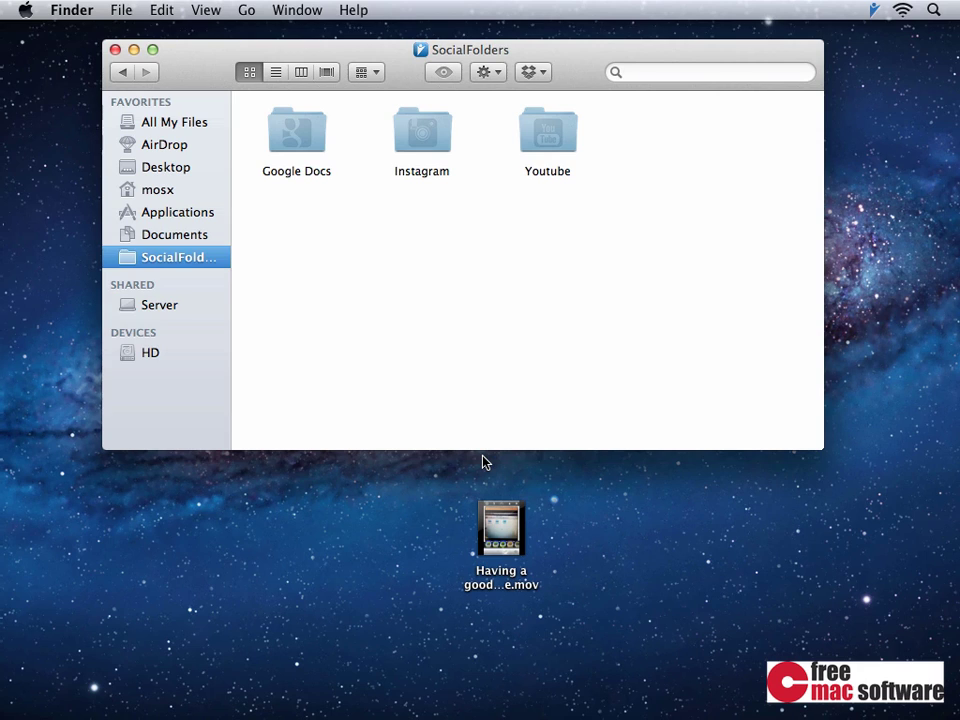
pyautogui.click(549, 137)
pyautogui.doubleClick(549, 137)
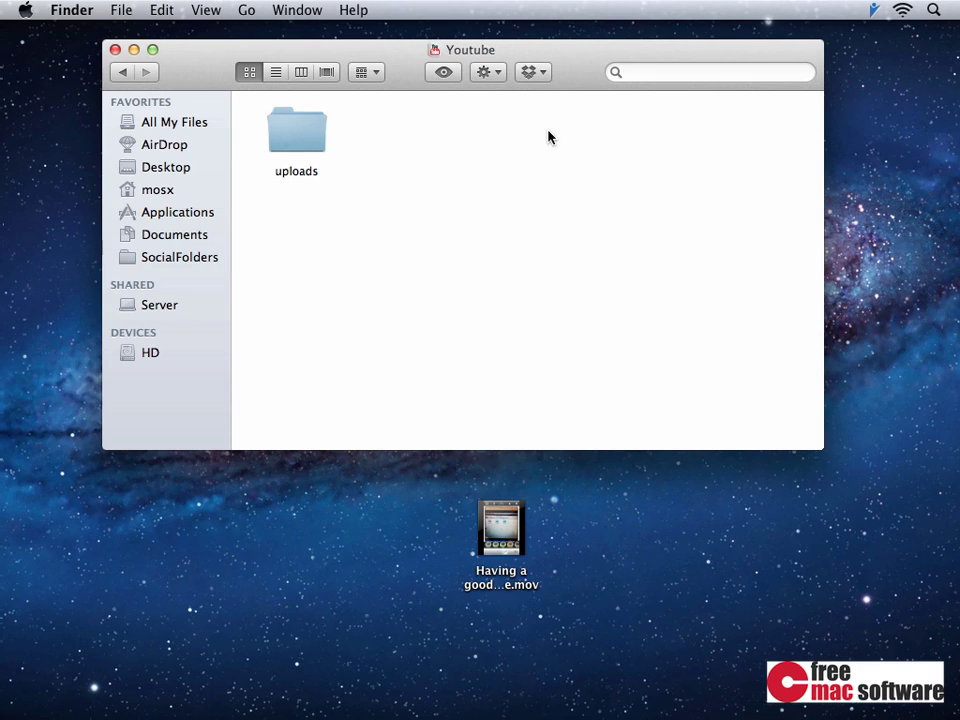
pyautogui.doubleClick(275, 142)
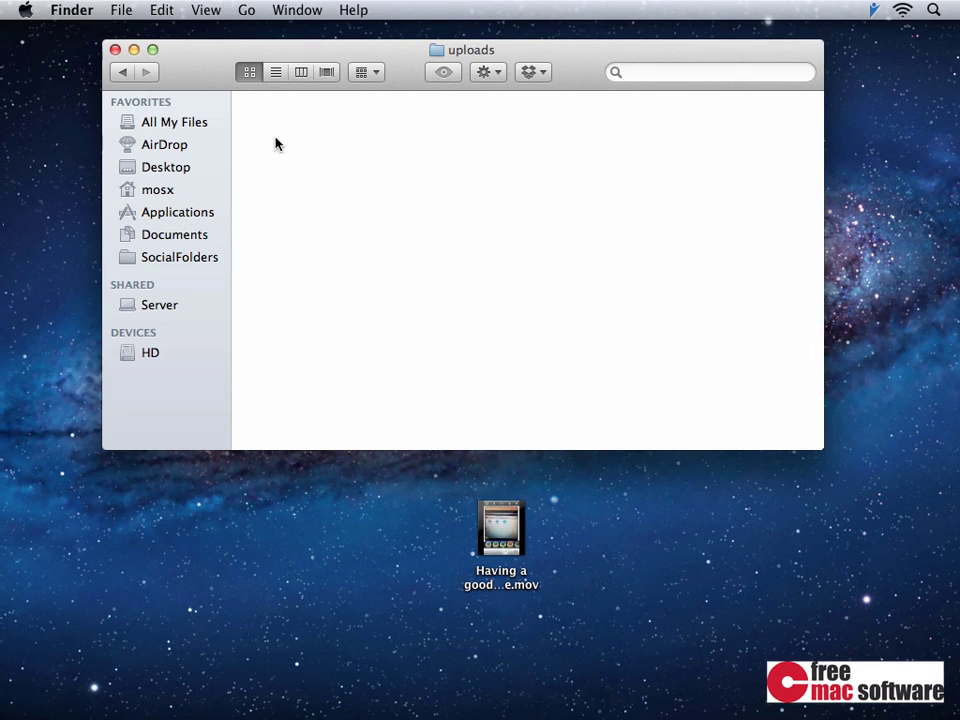
pyautogui.moveTo(487, 528)
pyautogui.moveTo(487, 528); pyautogui.dragTo(473, 258)
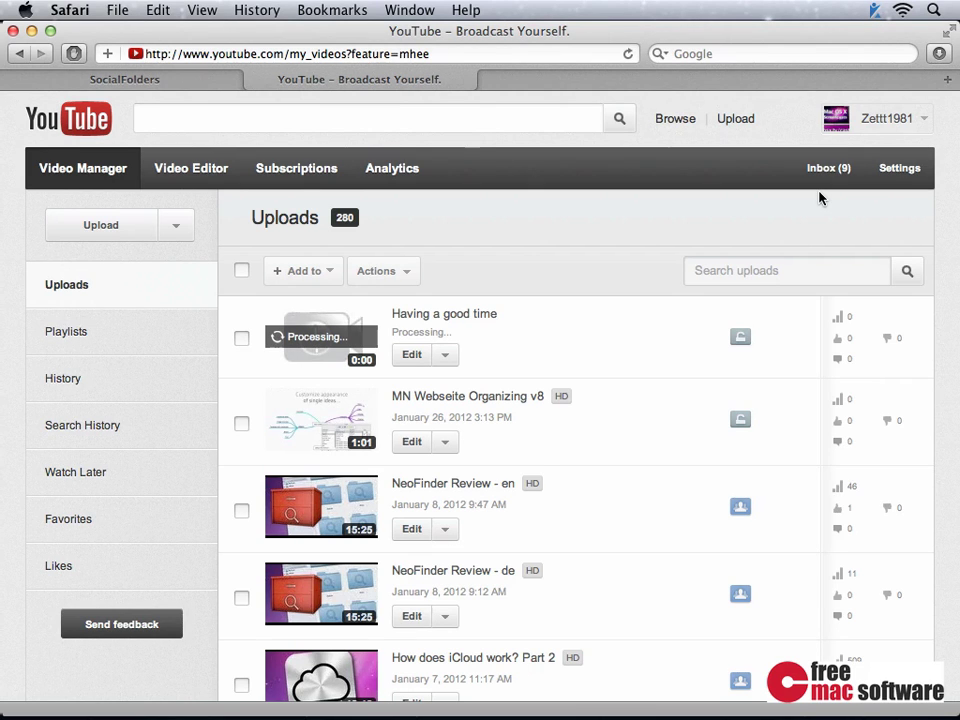
# Step: Open the uploaded "Having a good time" video for editing on YouTube and review its information and settings
pyautogui.click(418, 360)
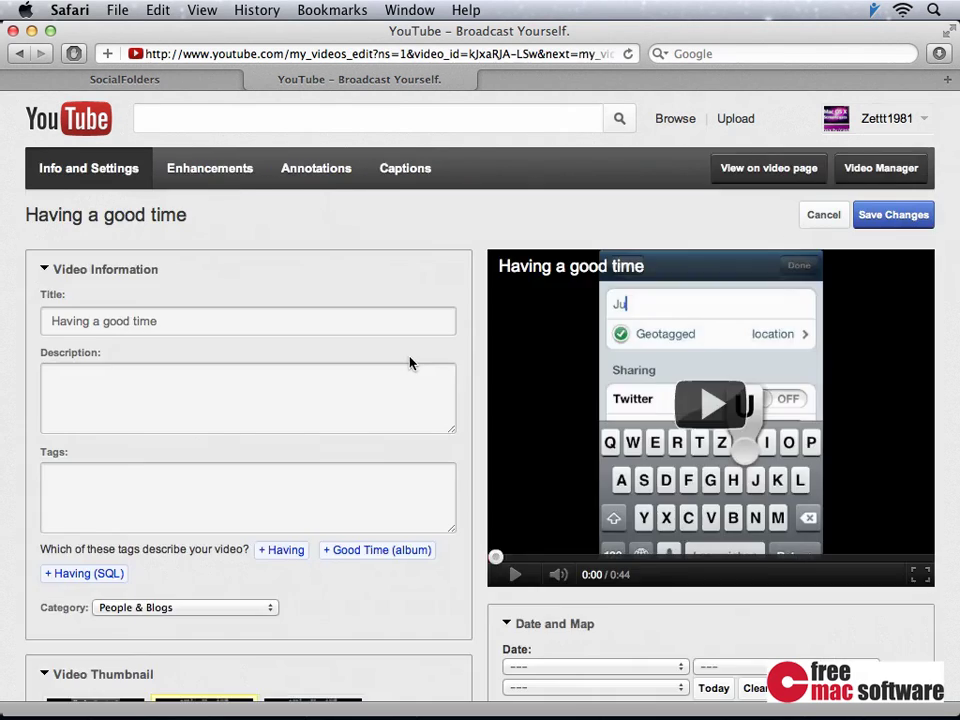
pyautogui.scroll(-10, 411, 364)
pyautogui.scroll(-5, 411, 364)
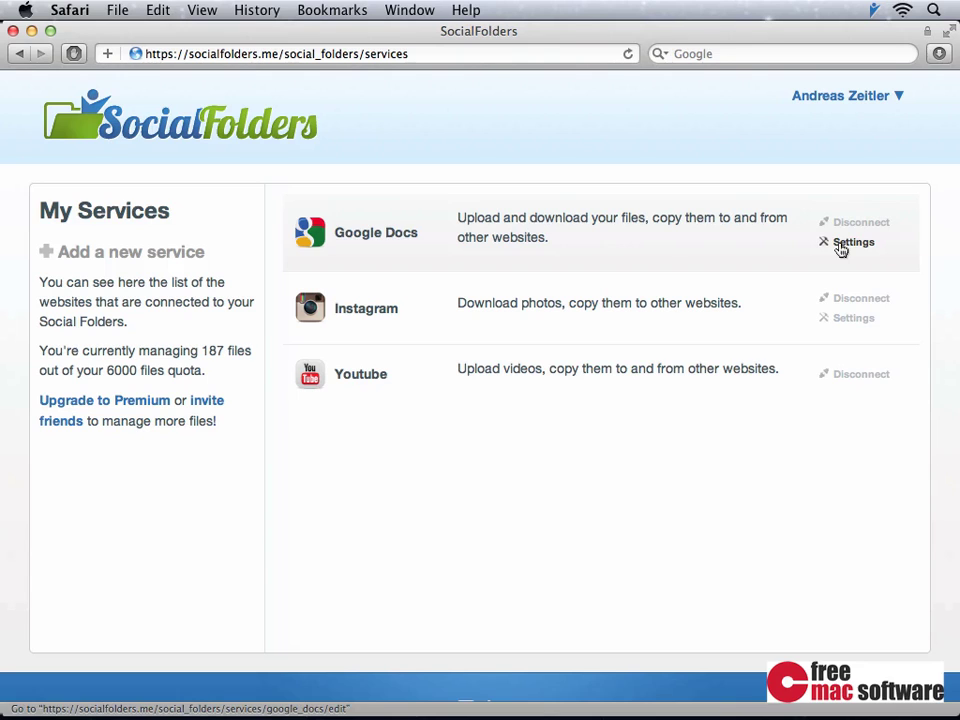
# Step: Open the Instagram service's settings in SocialFolders and view the albums of followed people
pyautogui.click(855, 318)
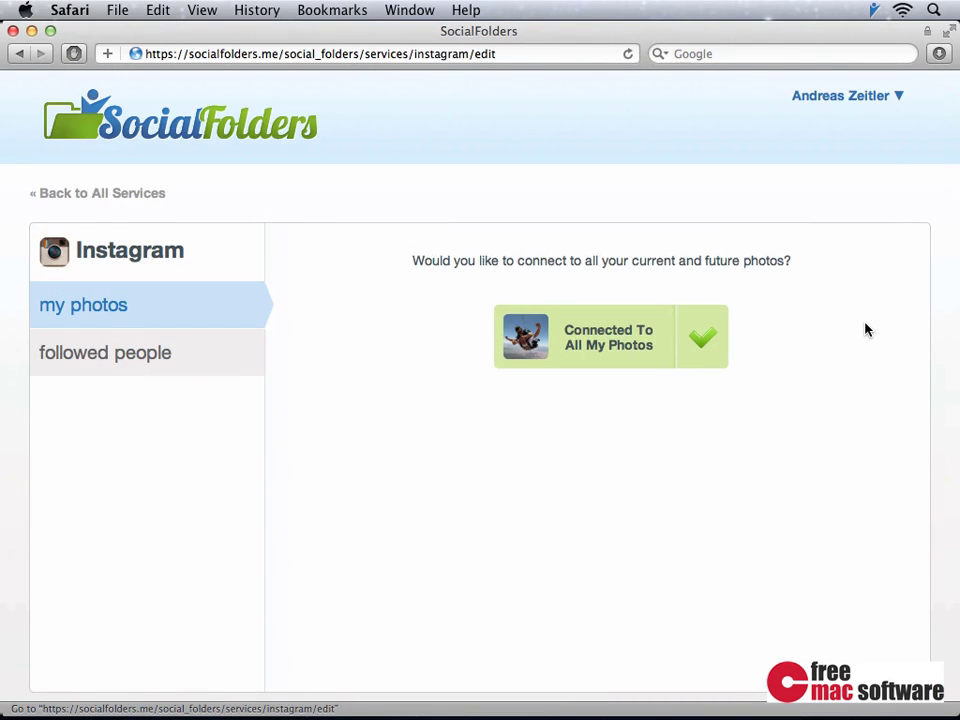
pyautogui.click(216, 366)
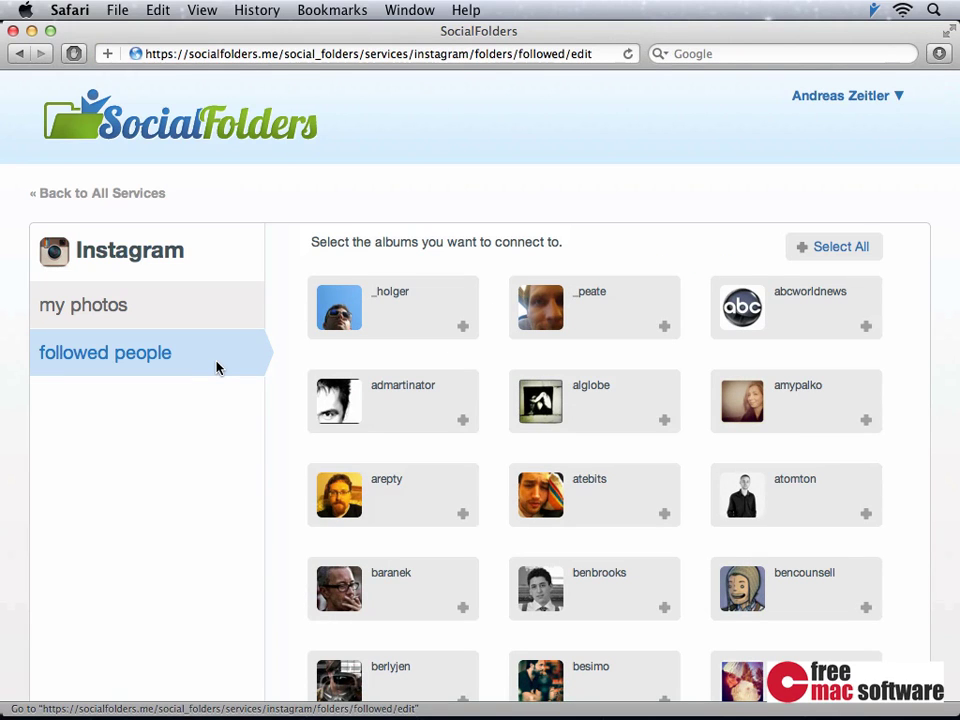
# Step: Select the album of the first followed person in the second row for syncing and clear that selection again
pyautogui.click(378, 405)
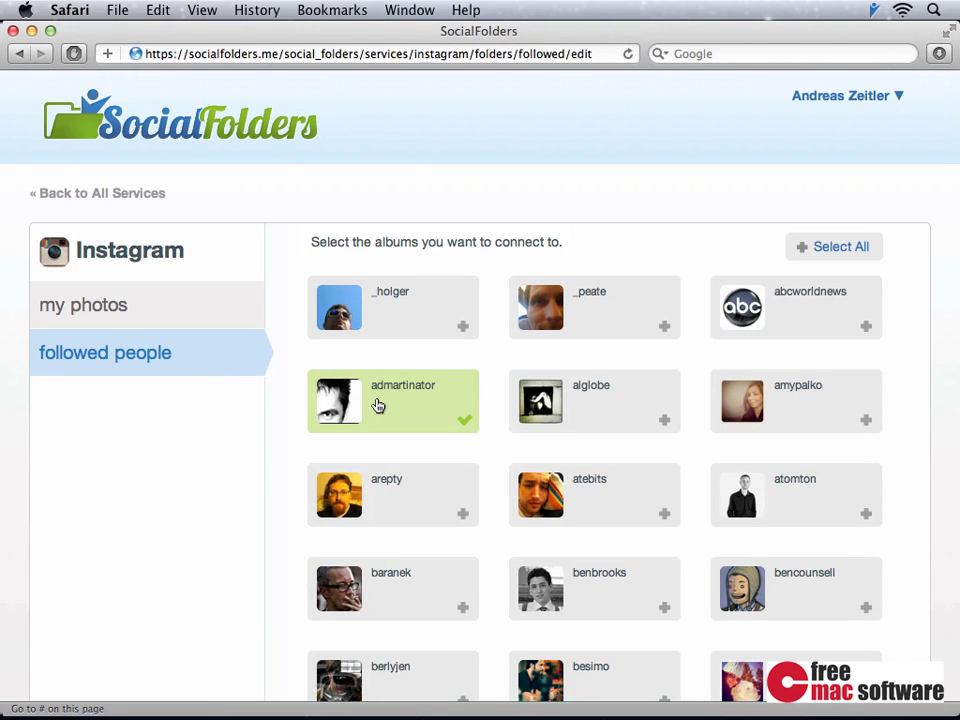
pyautogui.click(378, 405)
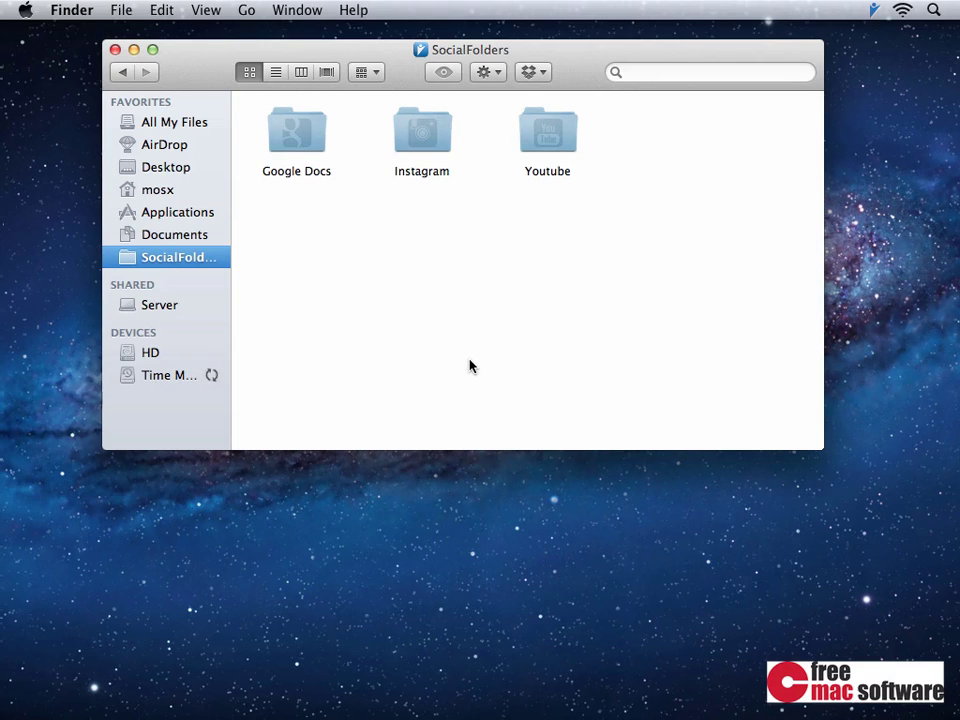
# Step: Switch to Finder and copy the Instagram folder from the SocialFolders folder to the desktop as a backup
pyautogui.click(423, 131)
pyautogui.moveTo(423, 131); pyautogui.dragTo(398, 538)
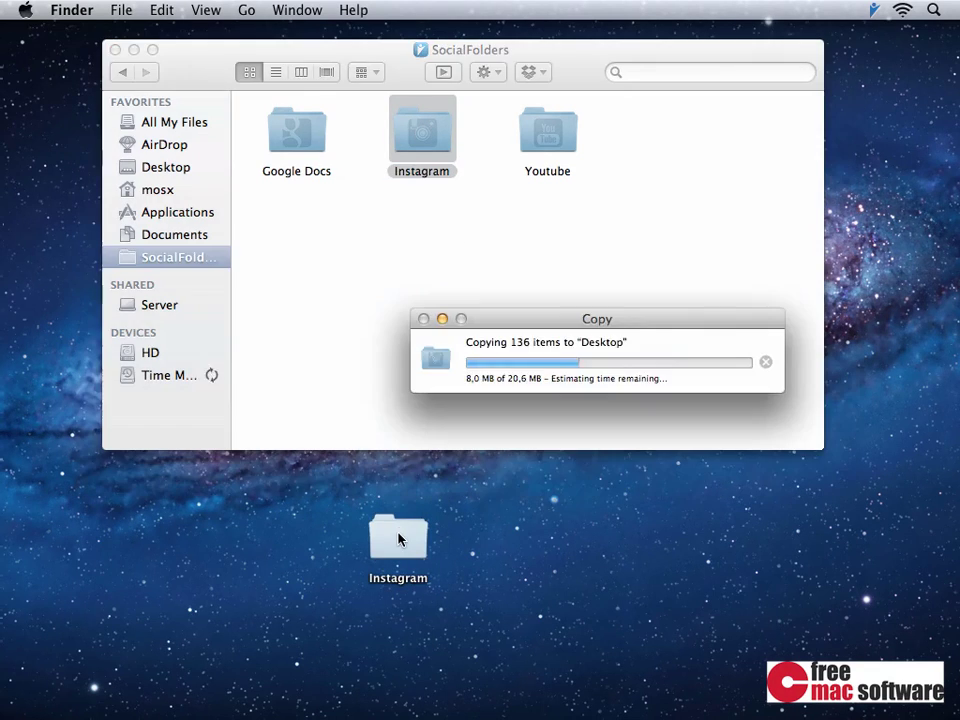
# Step: Switch back to Safari and disconnect the Instagram service from SocialFolders, confirming the removal
pyautogui.press('super+Tab')
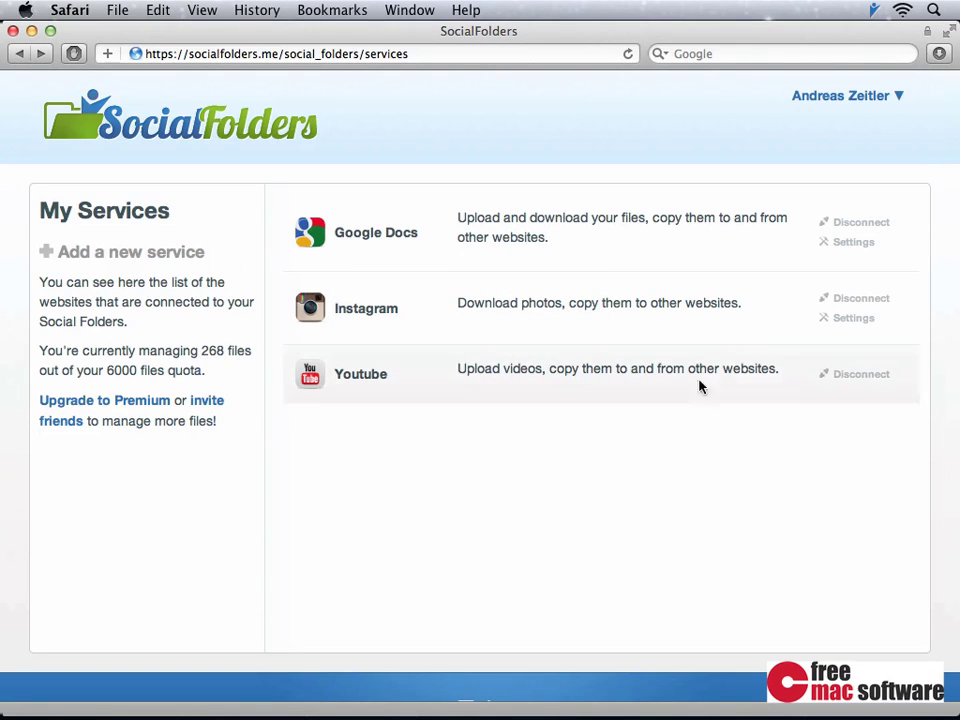
pyautogui.click(862, 299)
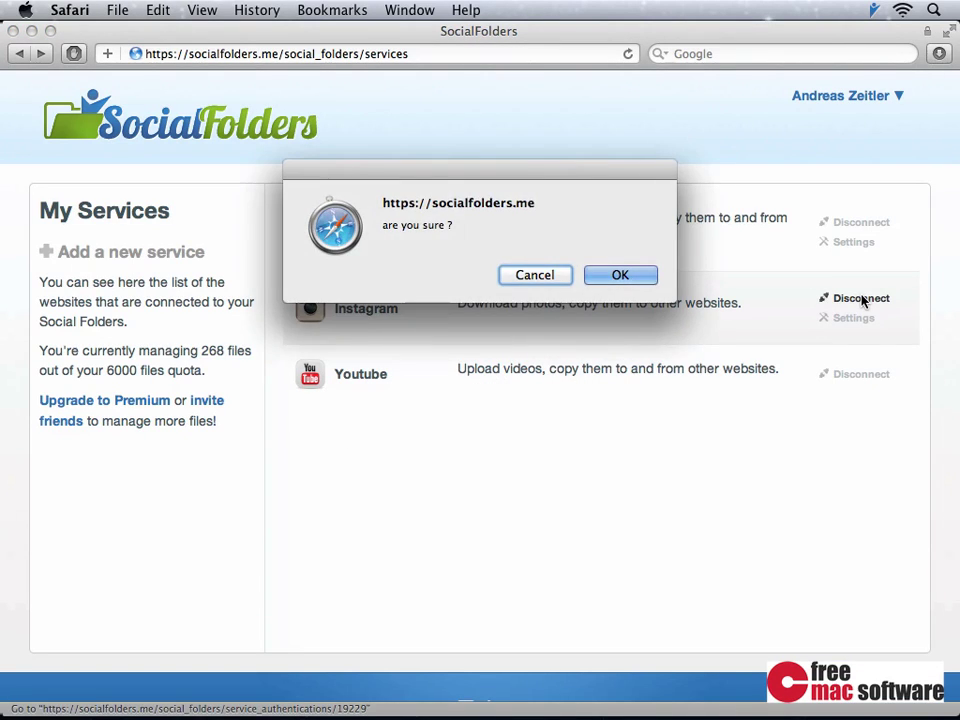
pyautogui.press('Return')
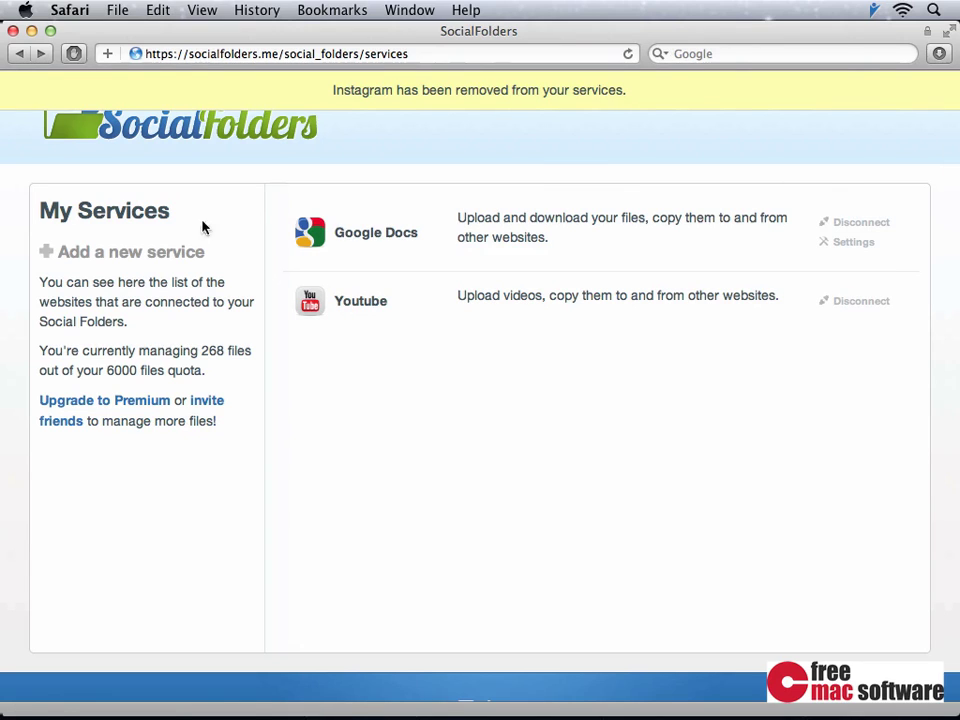
# Step: Start adding a new service and find Instagram in the list of websites that can be connected
pyautogui.click(176, 256)
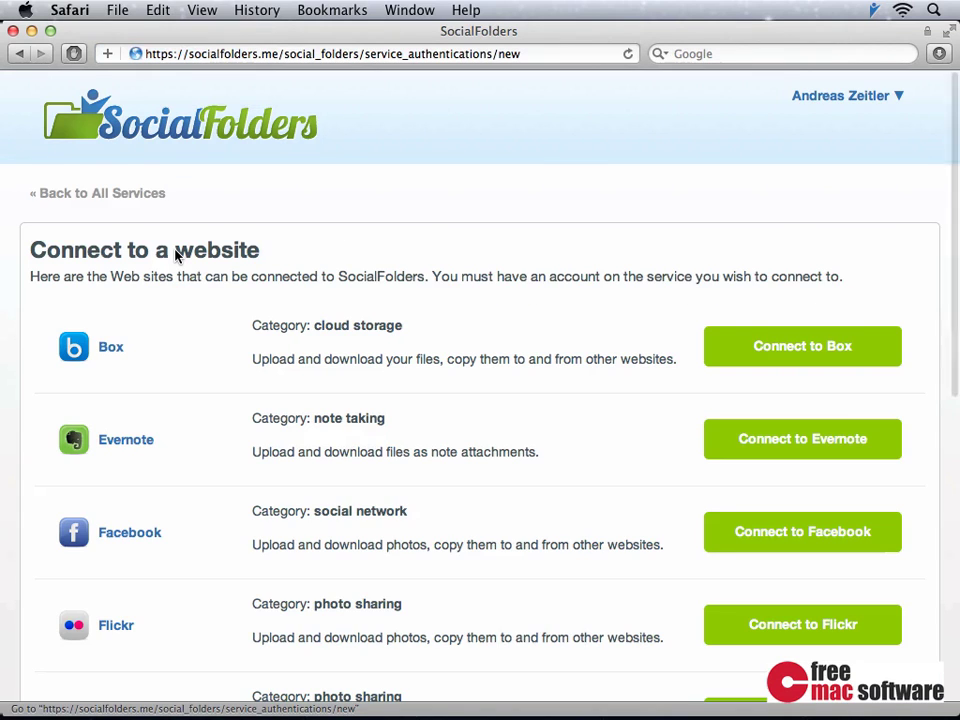
pyautogui.scroll(-4, 692, 546)
pyautogui.scroll(-1, 695, 549)
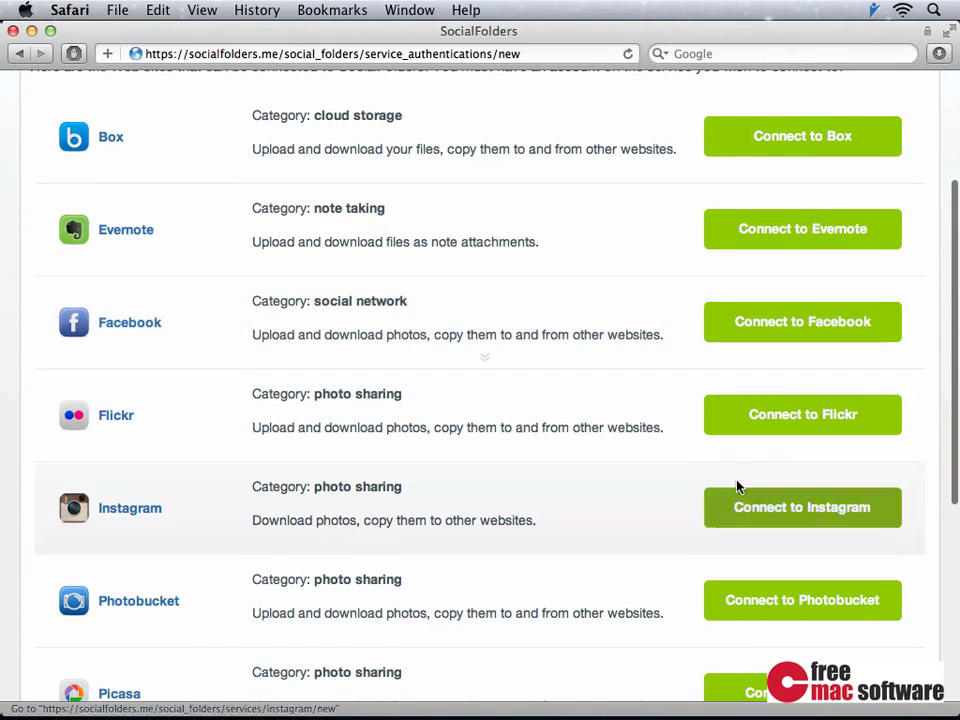